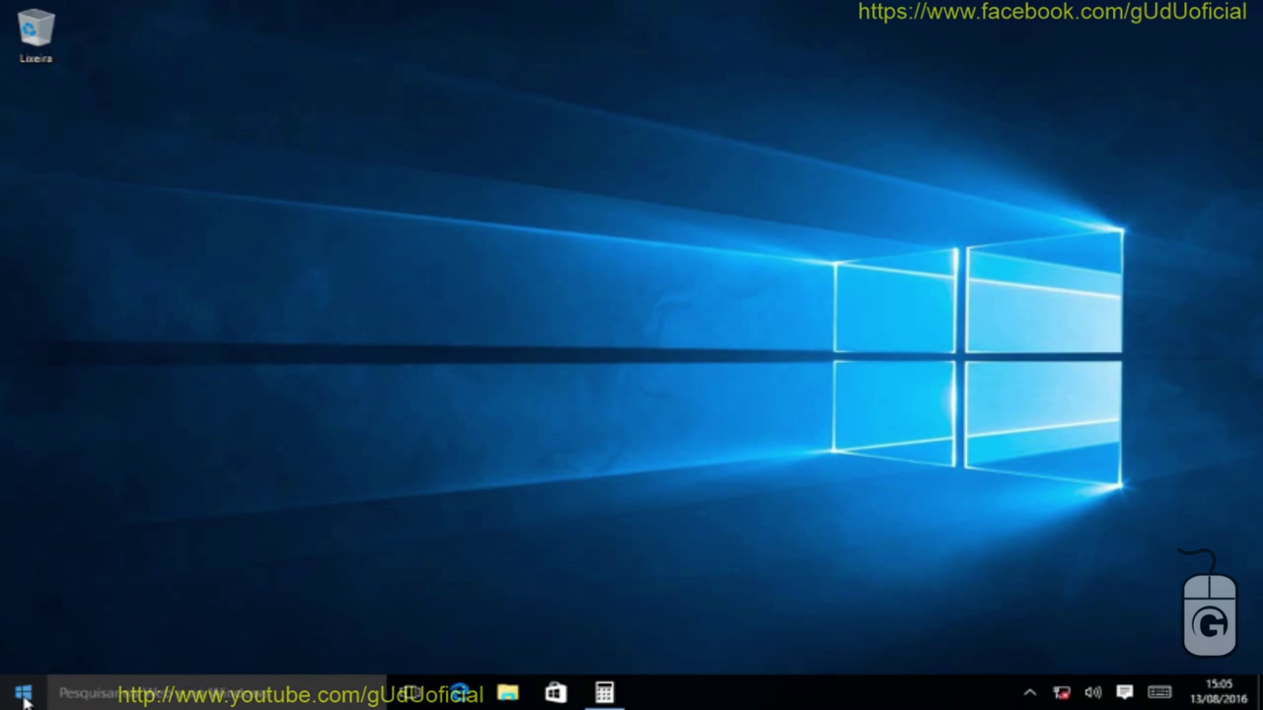
Open the Control Panel's Backup e Restauração (Windows 7) page from Histórico de Arquivos and start creating a system image.
{"action": "right_click", "coordinate": [23, 696]}
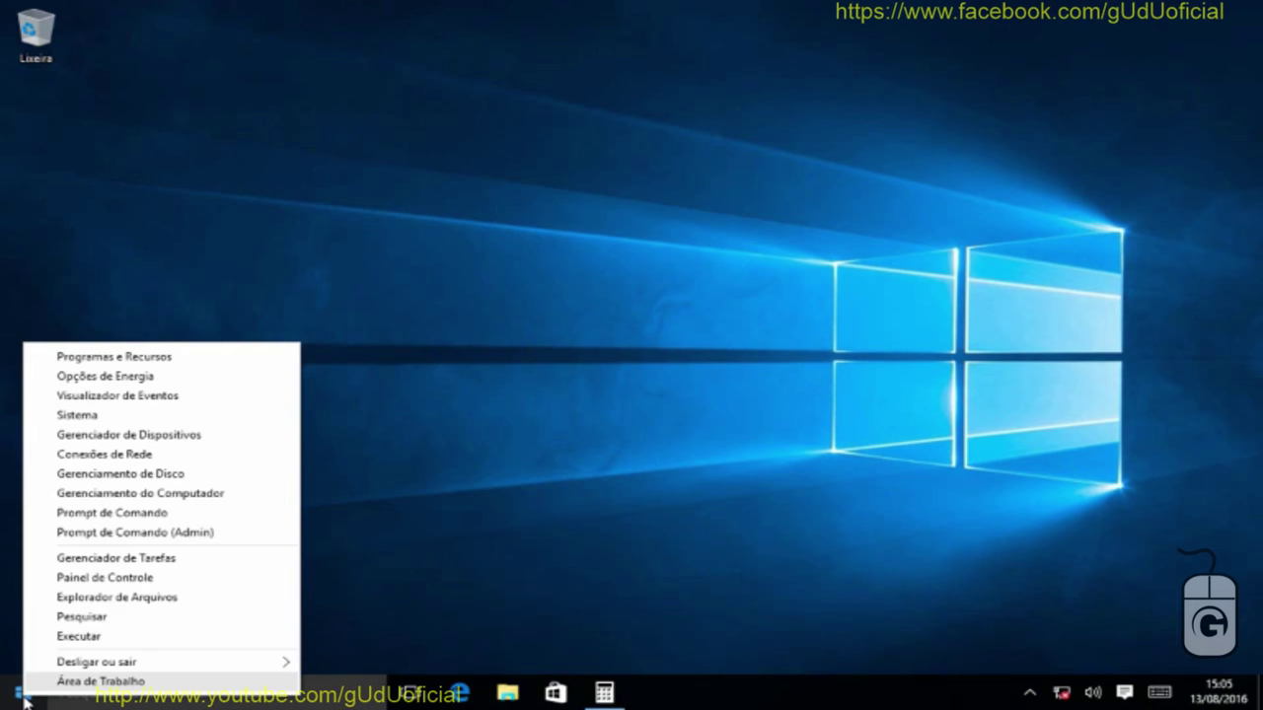
{"action": "left_click", "coordinate": [175, 579]}
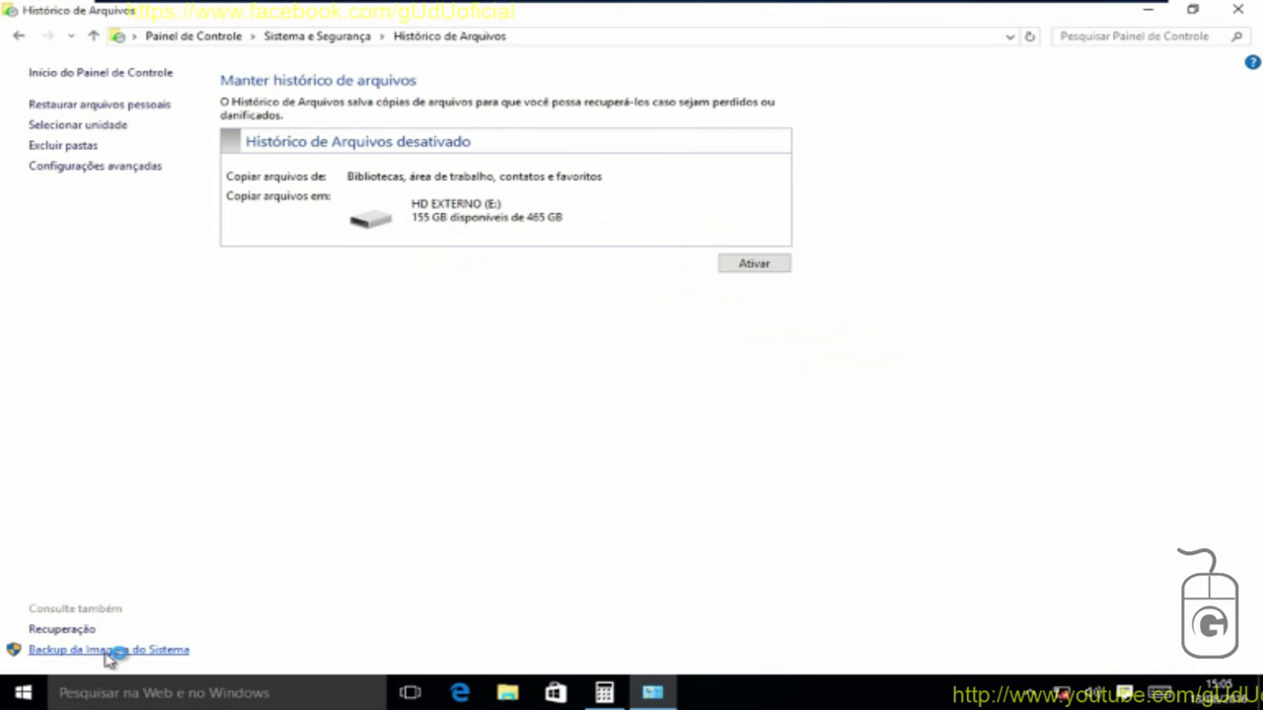
{"action": "left_click", "coordinate": [106, 651]}
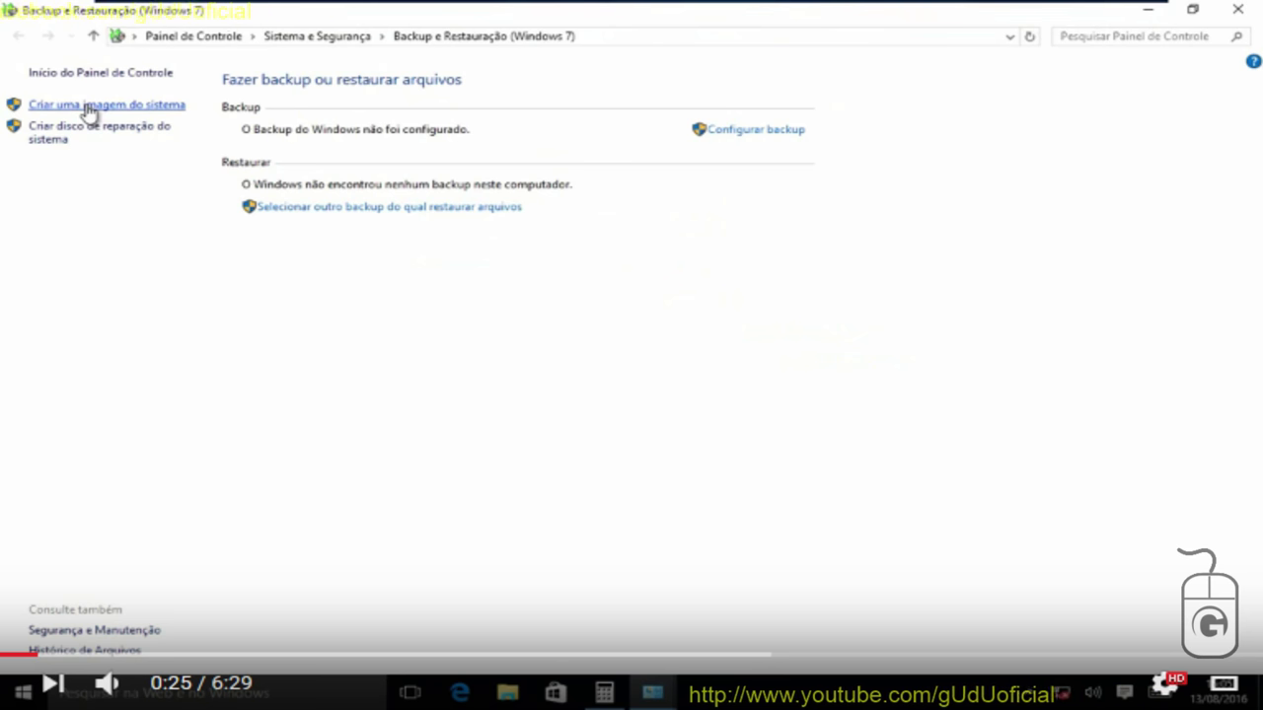
{"action": "left_click", "coordinate": [89, 107]}
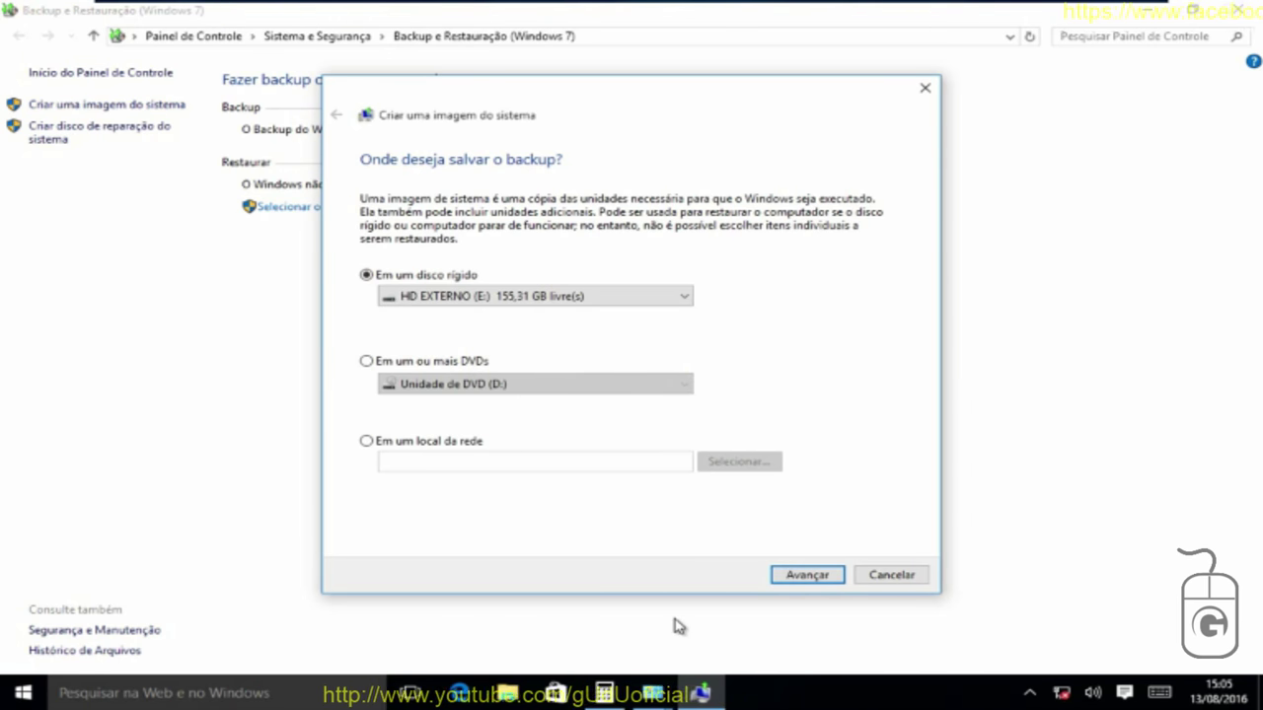
Choose the hard disk HD EXTERNO (E:) as the system image destination and start the backup.
{"action": "left_click", "coordinate": [683, 298]}
{"action": "left_click", "coordinate": [684, 300]}
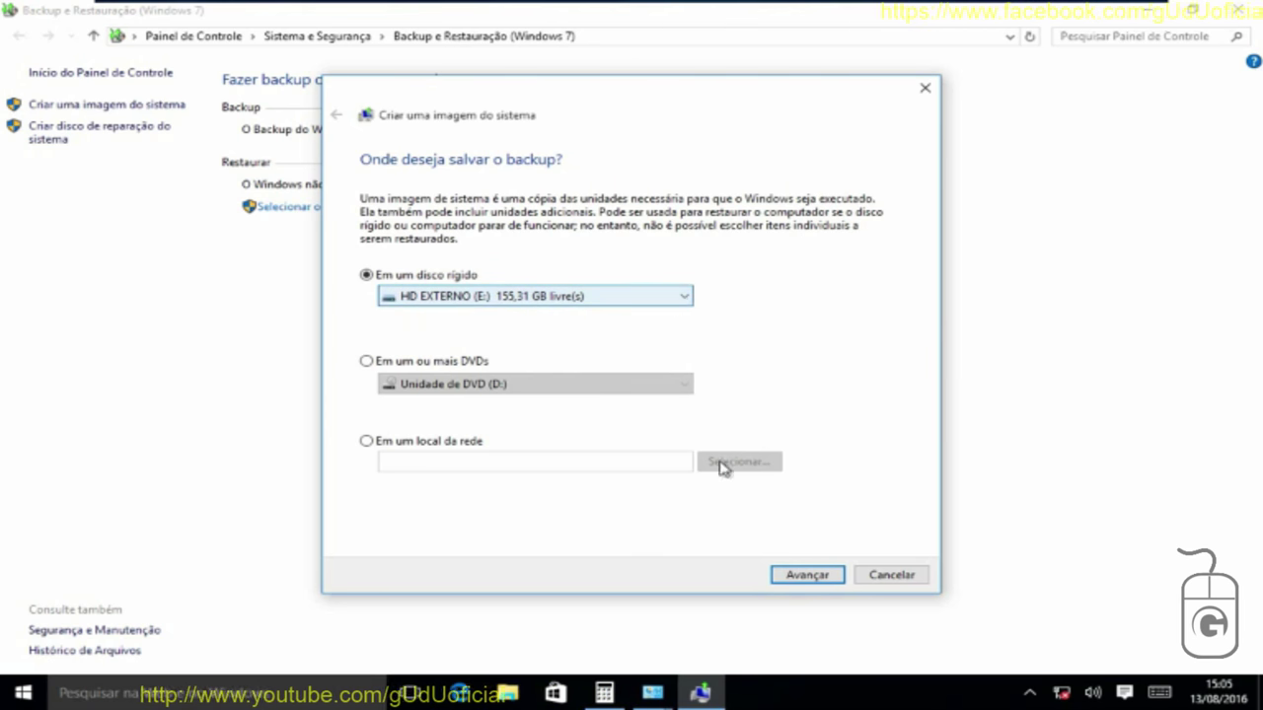
{"action": "left_click", "coordinate": [805, 584]}
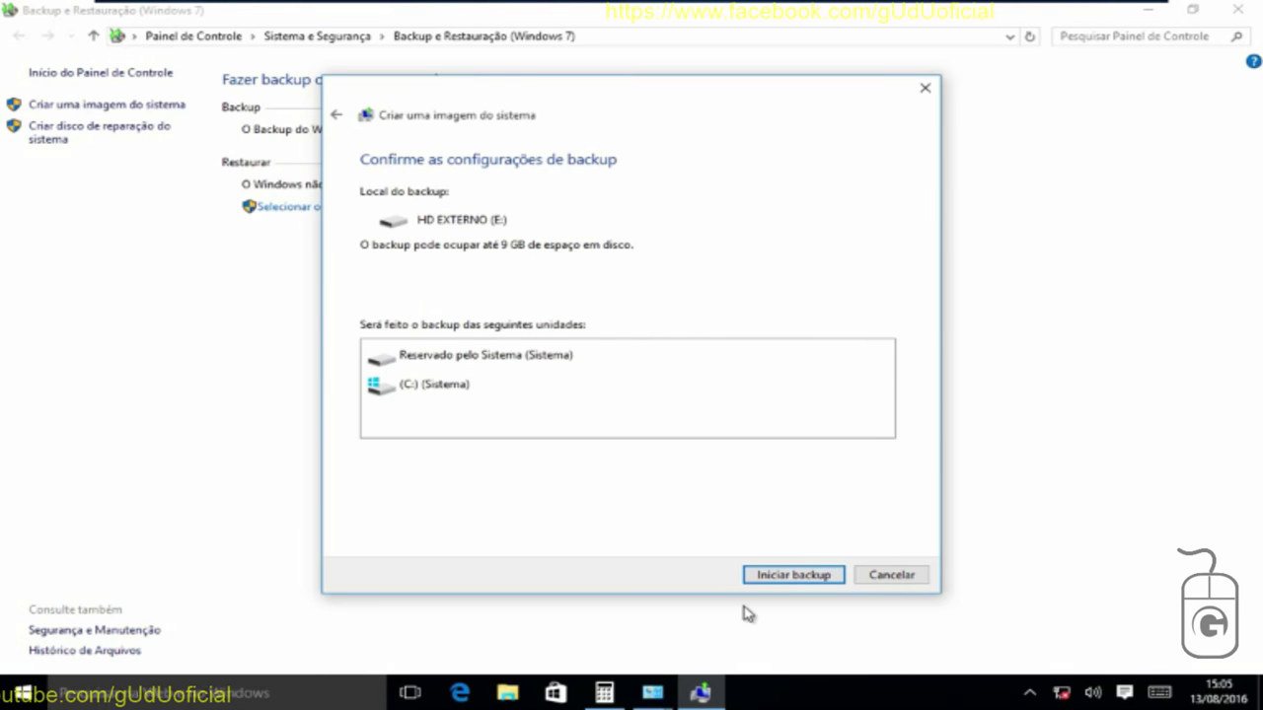
{"action": "left_click", "coordinate": [793, 575]}
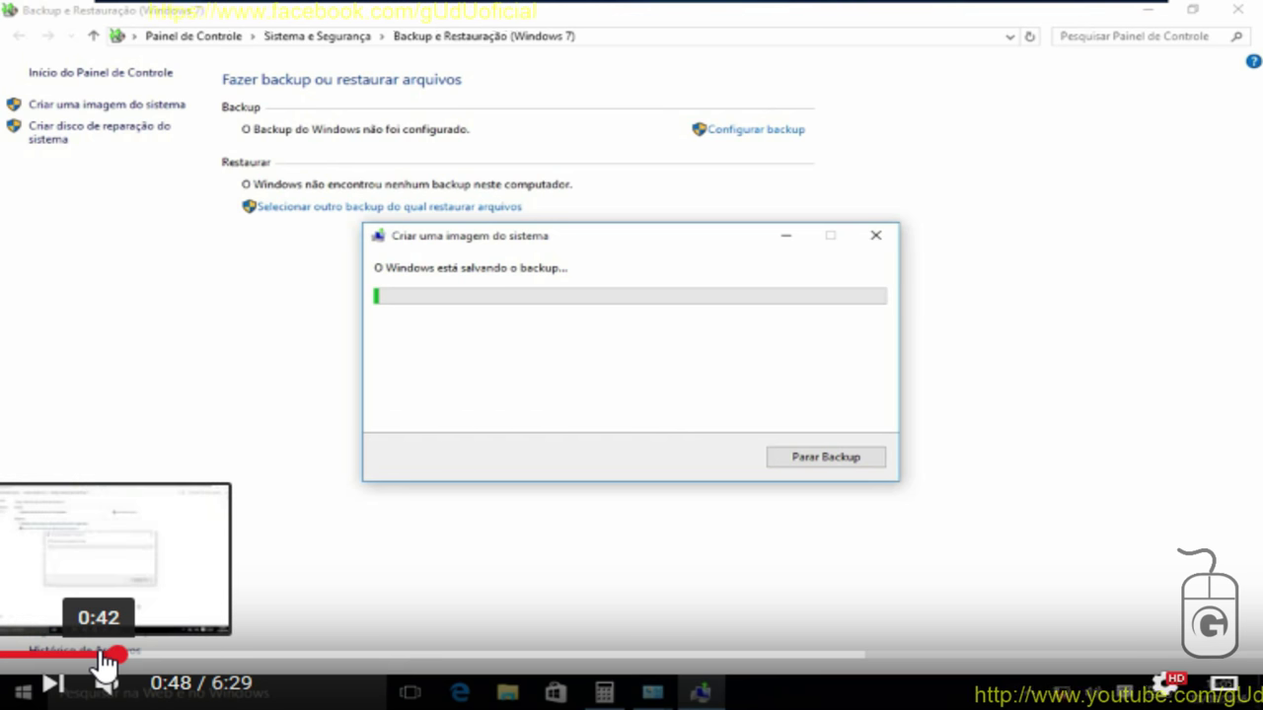
{"action": "left_click", "coordinate": [99, 655]}
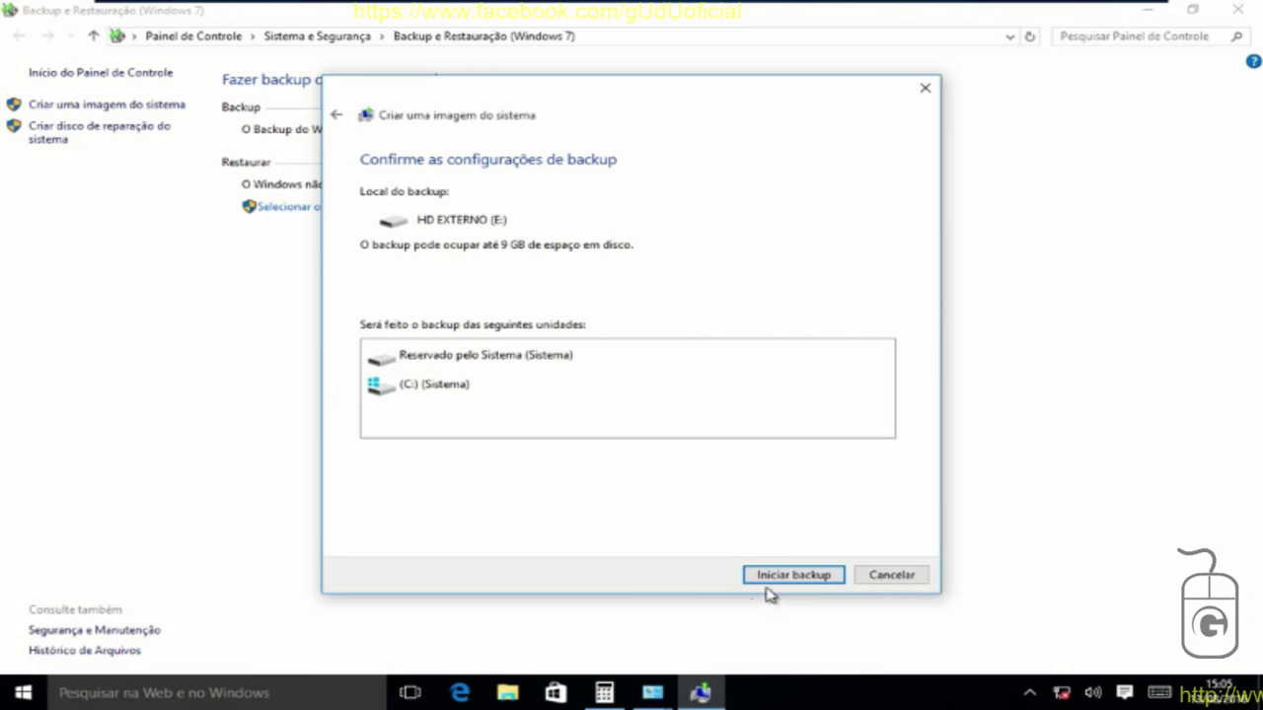
{"action": "left_click", "coordinate": [794, 575]}
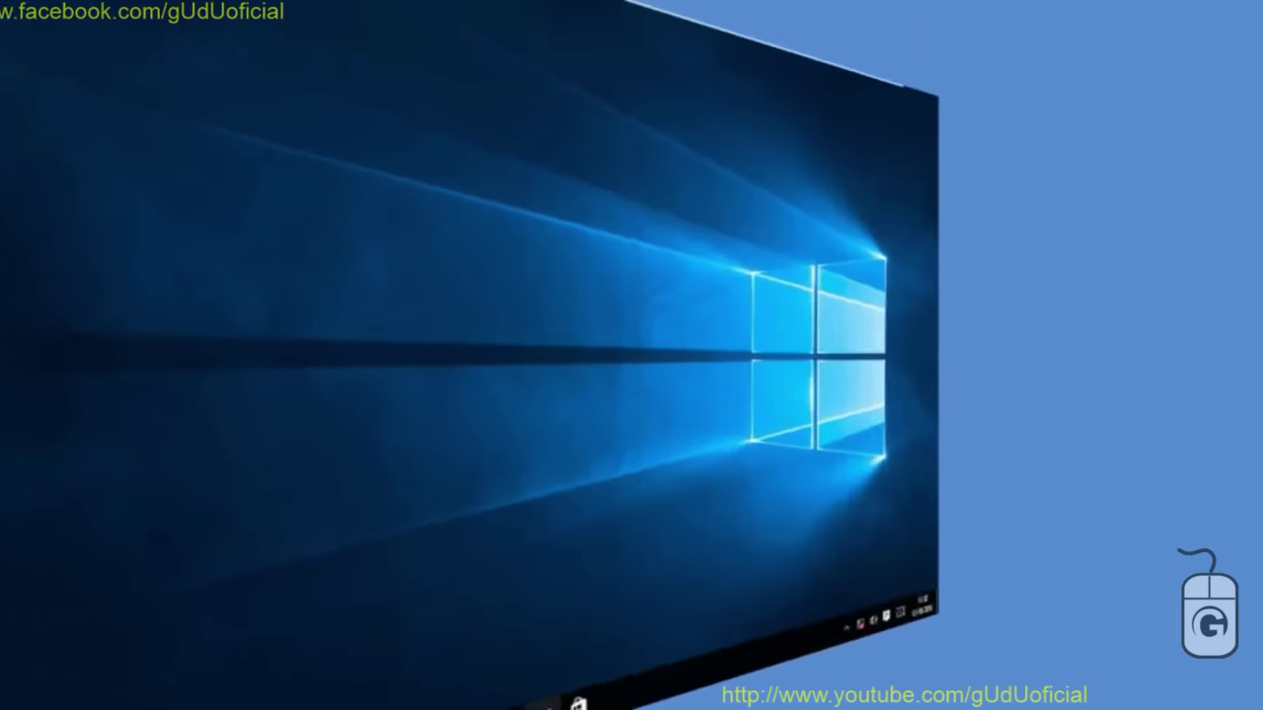
Open the HD EXTERNO (E:) drive under Este Computador and look for the WindowsImageBackup folder.
{"action": "left_click", "coordinate": [507, 692]}
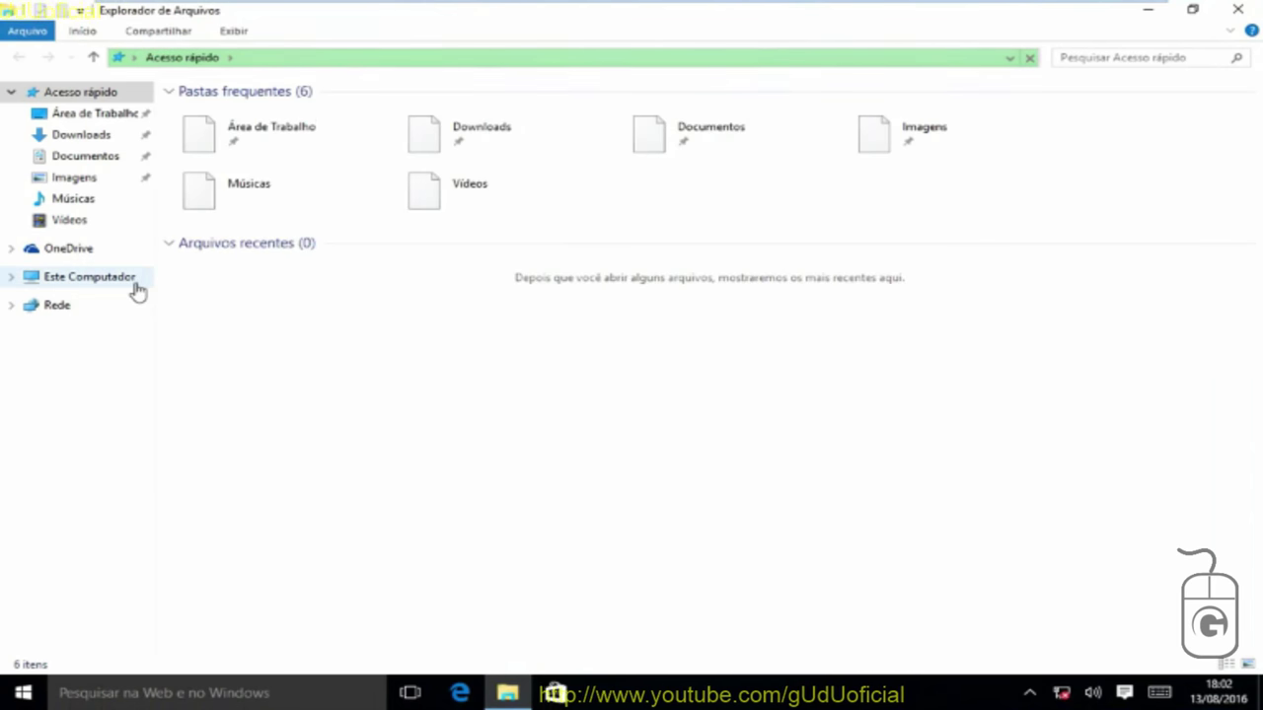
{"action": "left_click", "coordinate": [137, 290]}
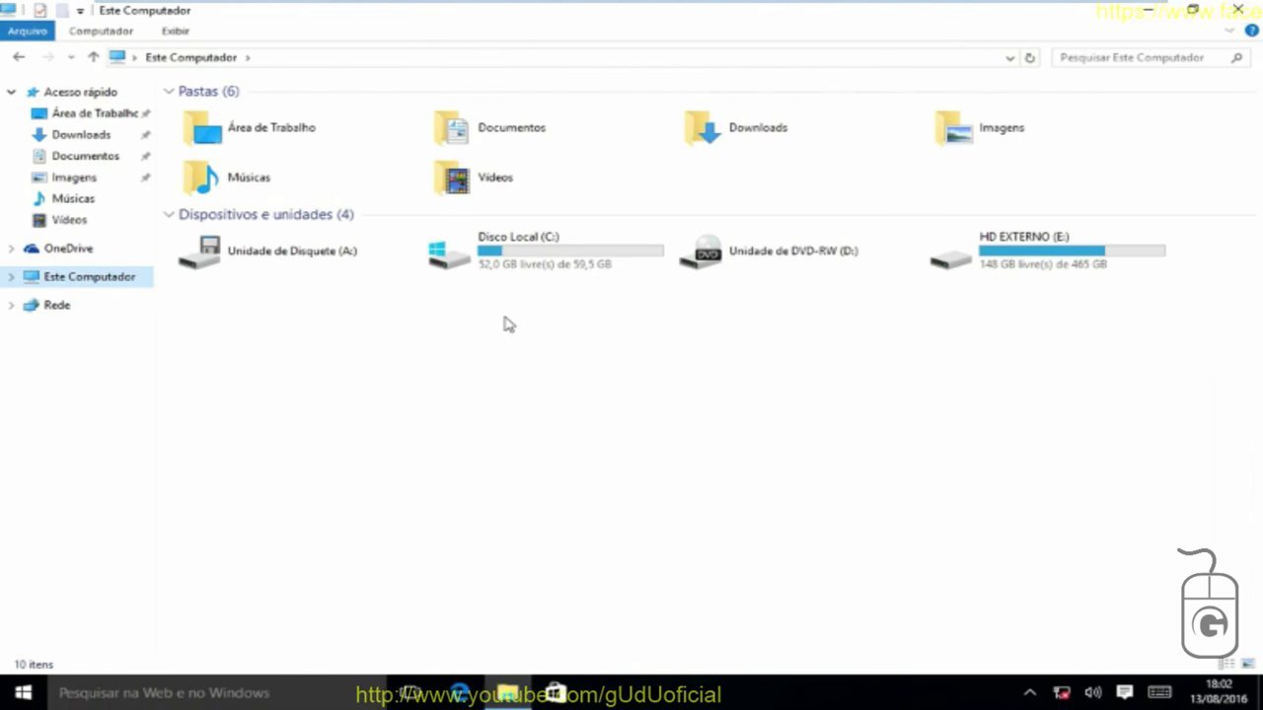
{"action": "left_click", "coordinate": [1040, 263]}
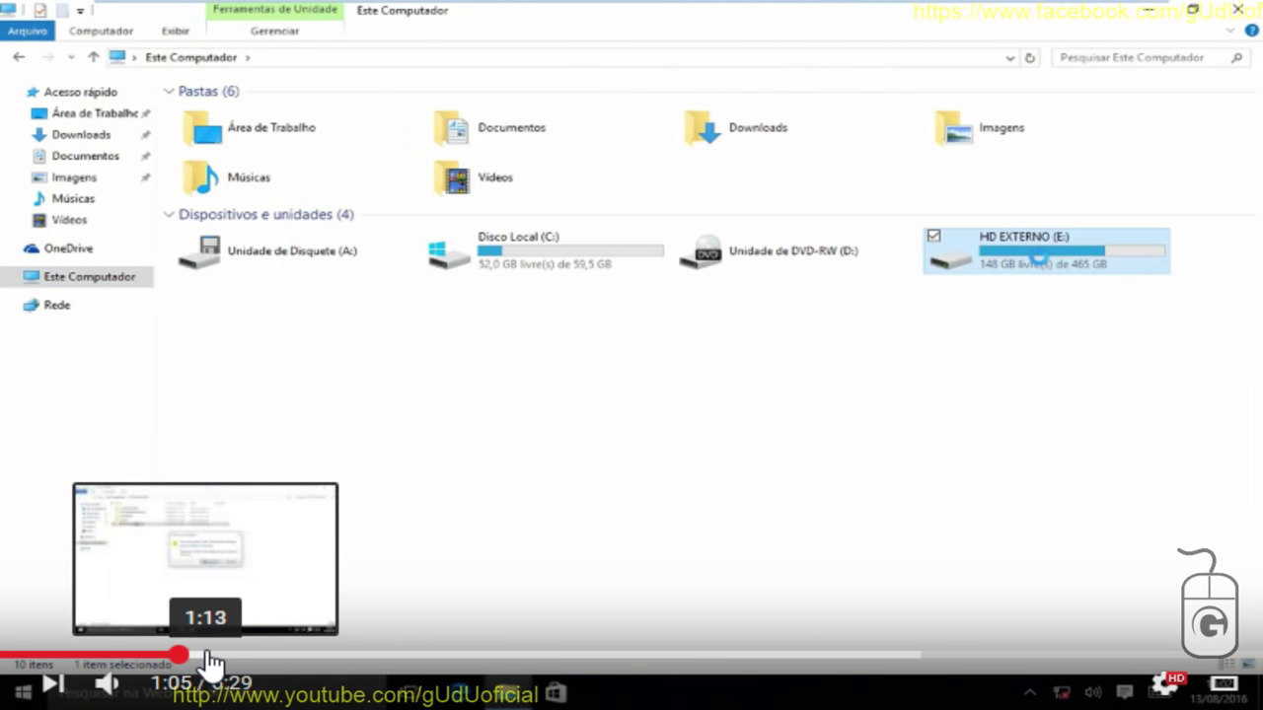
{"action": "left_click", "coordinate": [205, 655]}
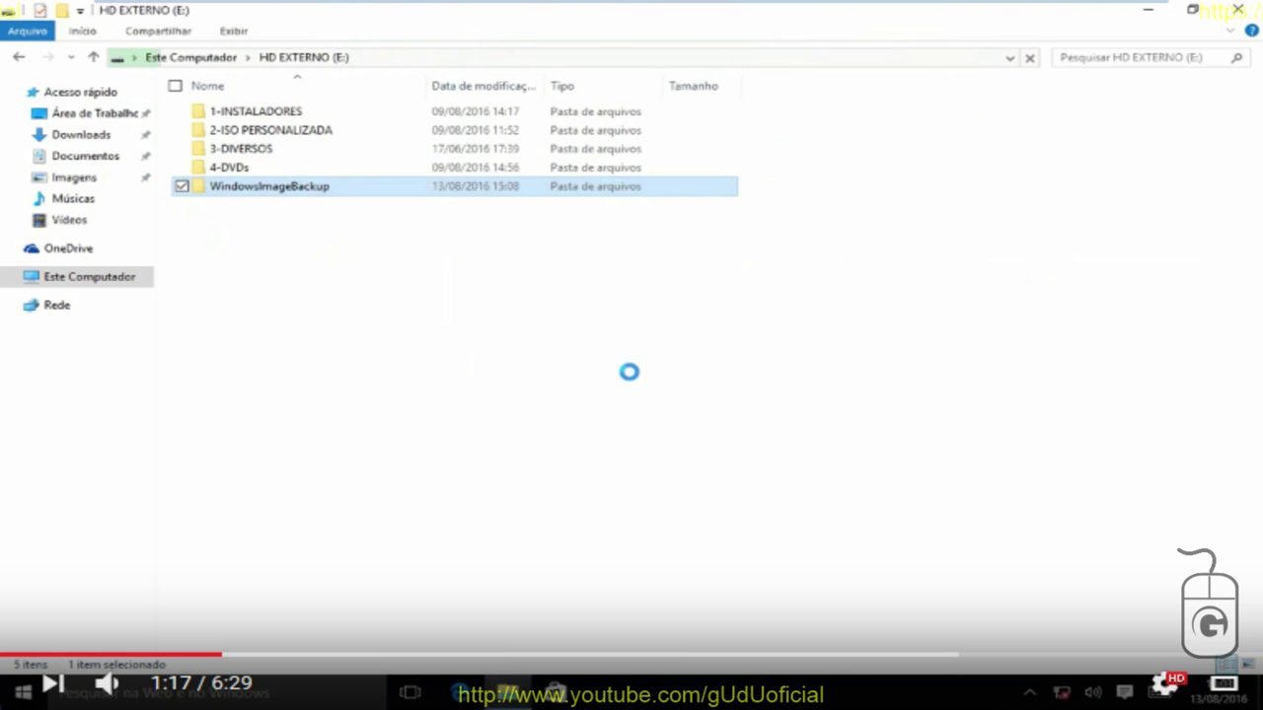
{"action": "left_click", "coordinate": [332, 655]}
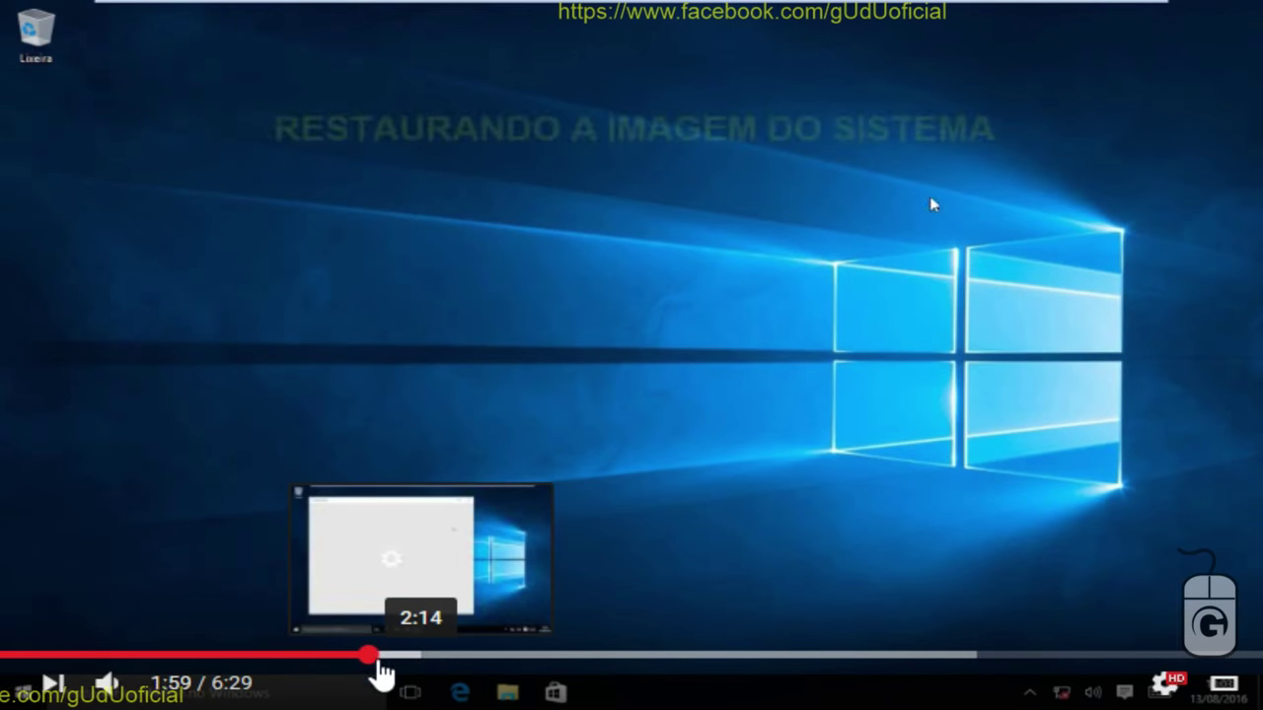
{"action": "left_click", "coordinate": [430, 659]}
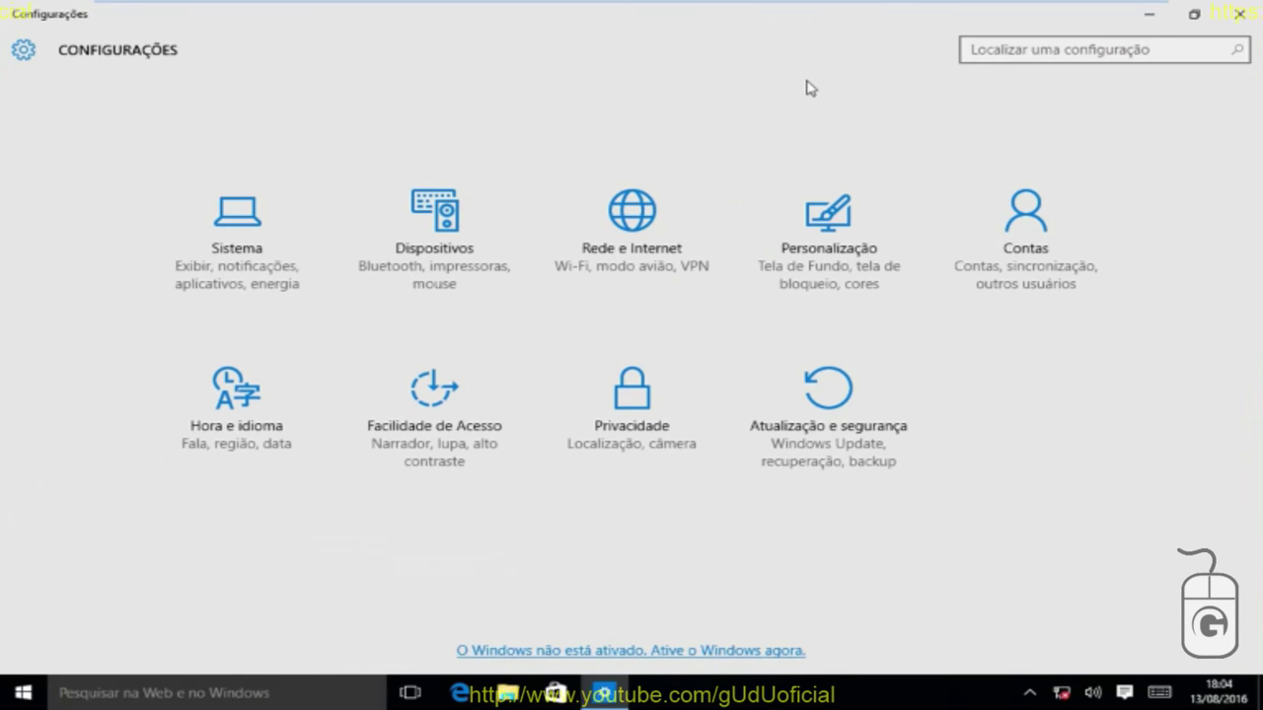
{"action": "left_click", "coordinate": [386, 656]}
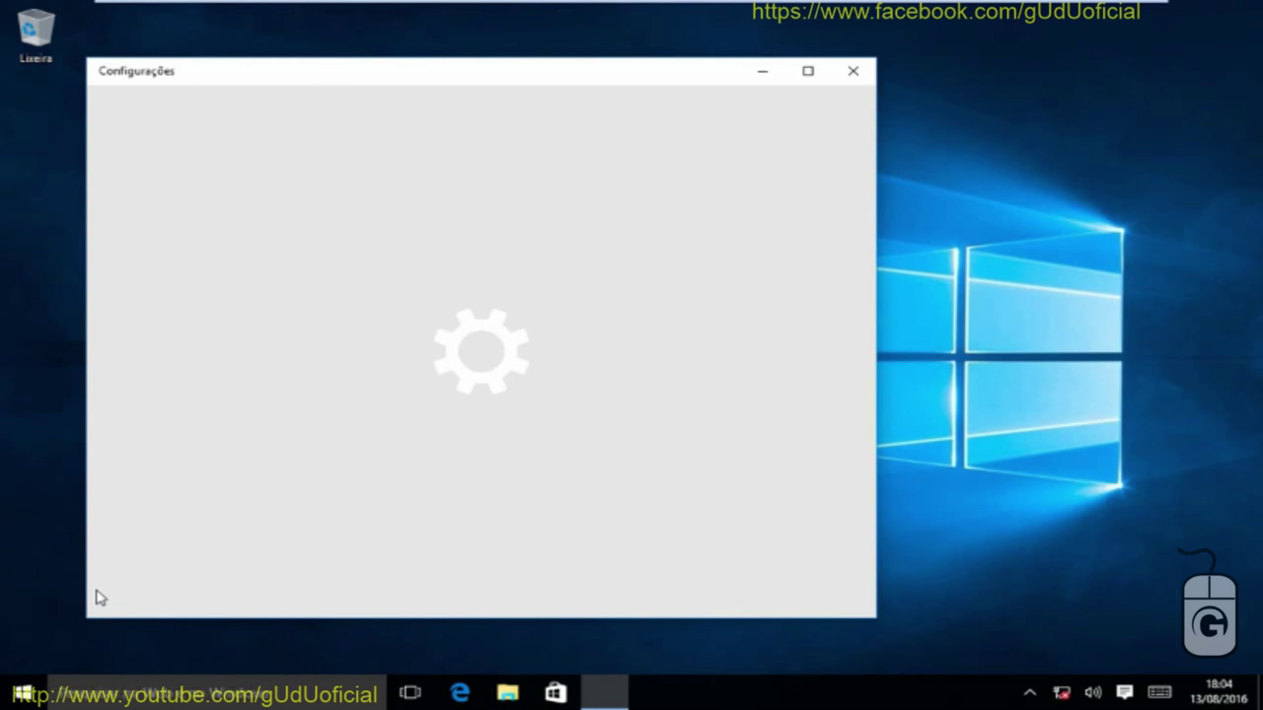
Maximize Configurações and restart into Inicialização avançada from the Recuperação page of Atualização e segurança.
{"action": "left_click", "coordinate": [807, 74]}
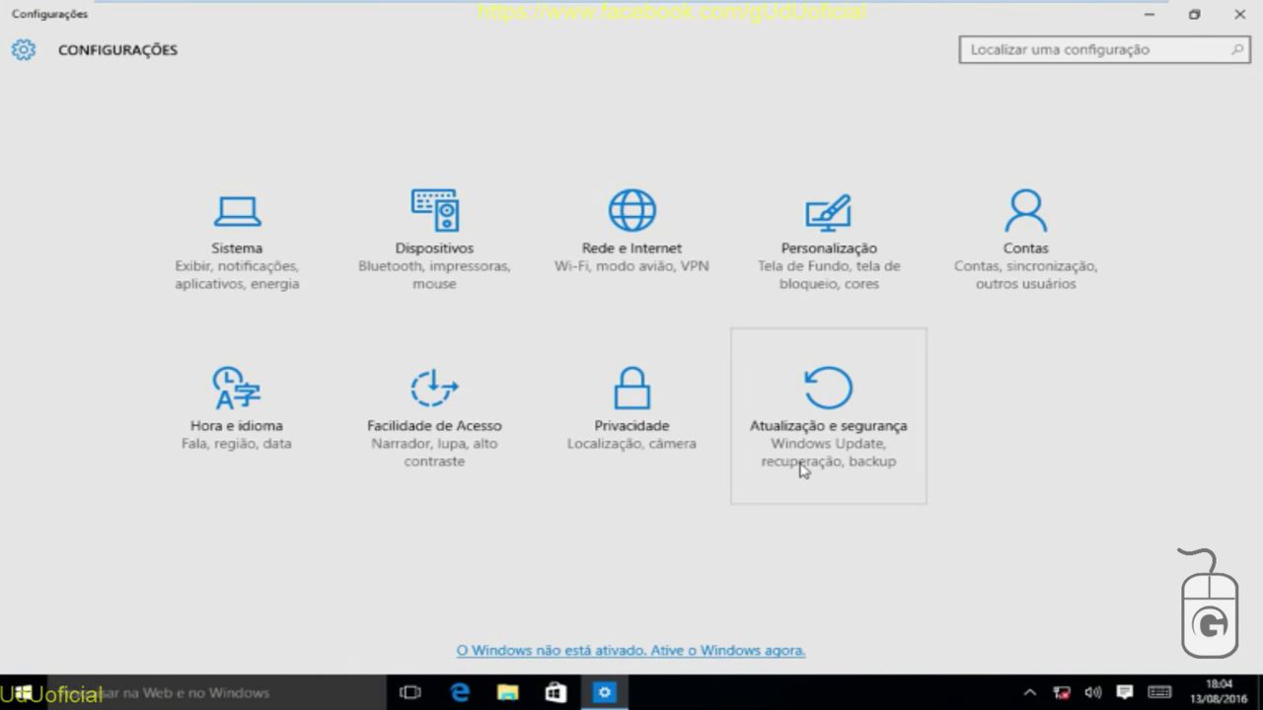
{"action": "left_click", "coordinate": [821, 414]}
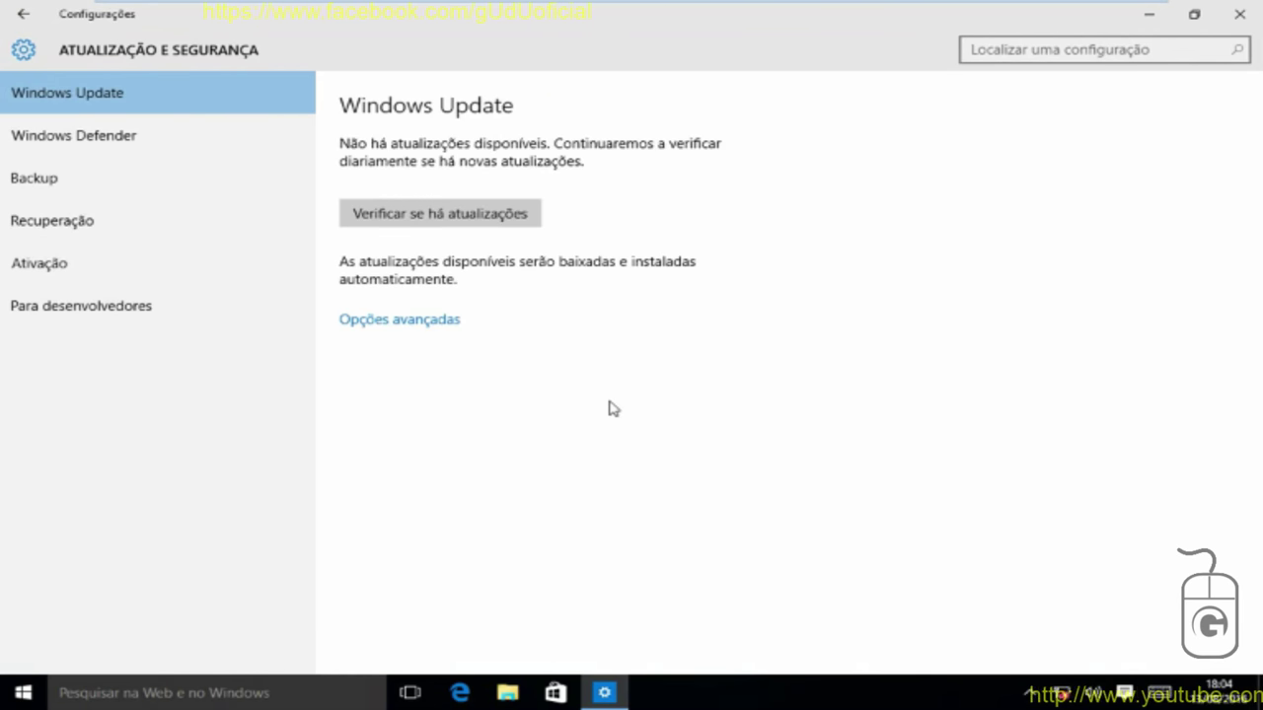
{"action": "left_click", "coordinate": [112, 230]}
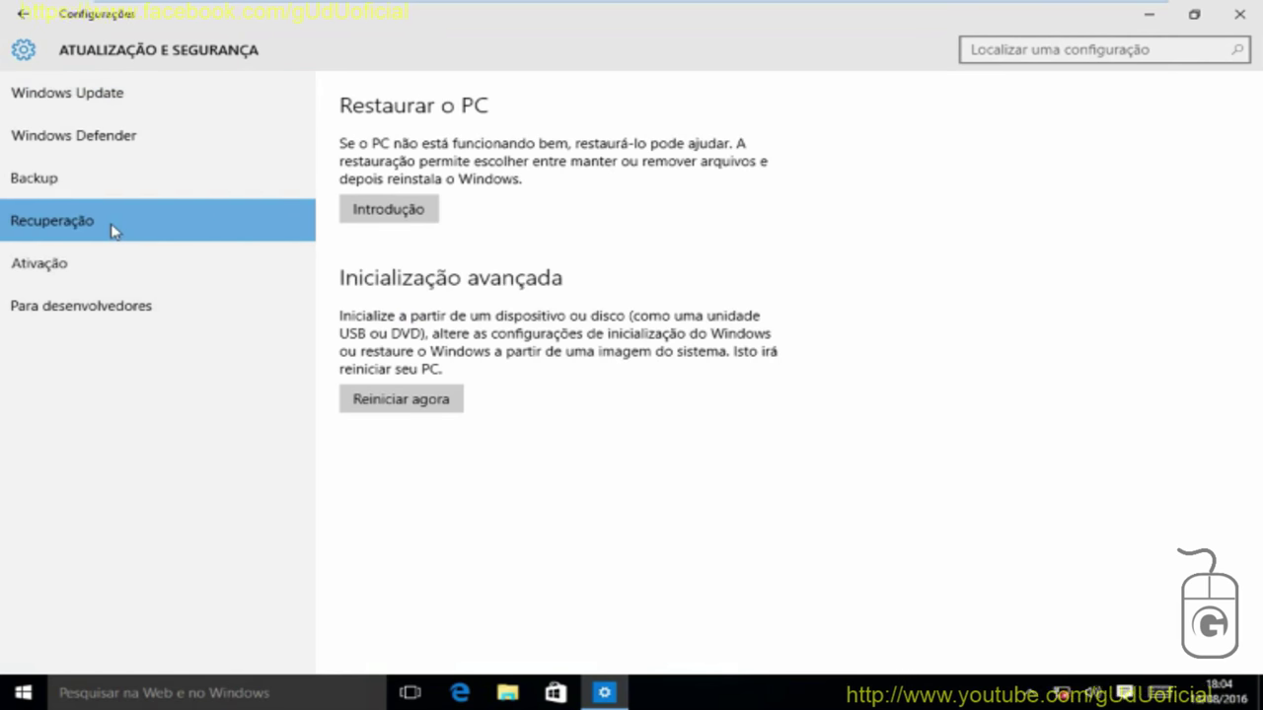
{"action": "left_click", "coordinate": [402, 408]}
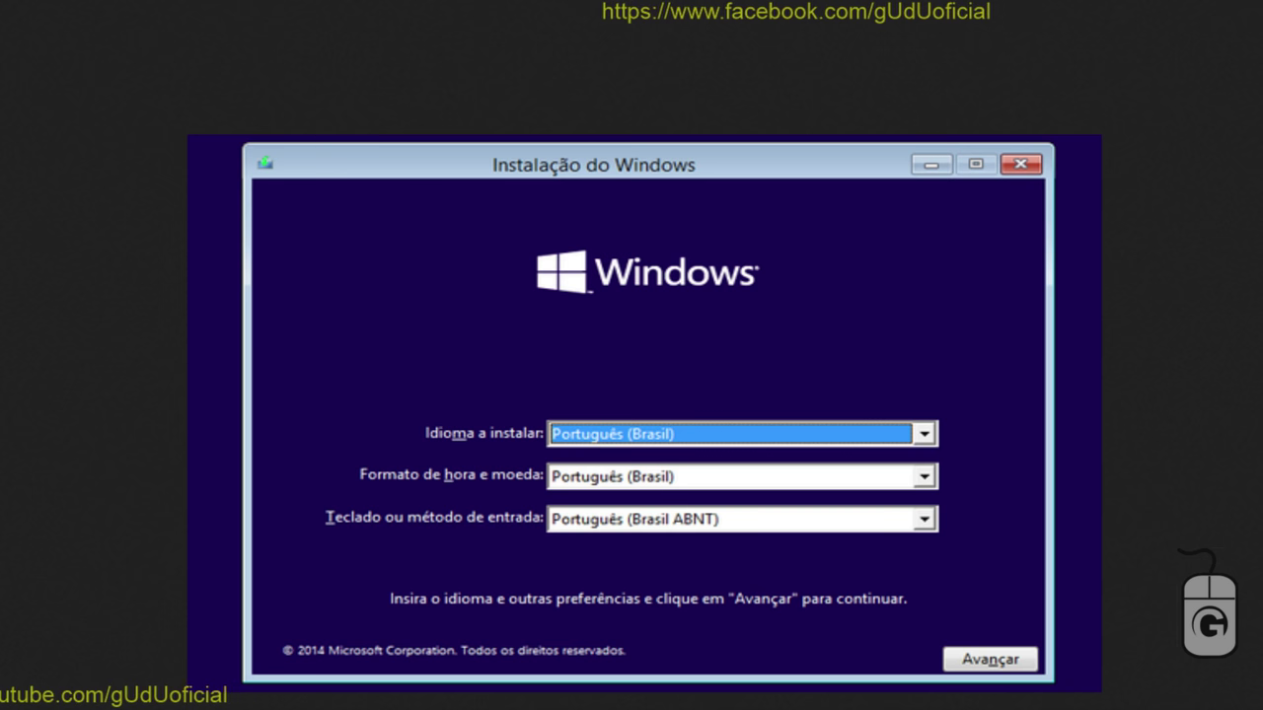
{"action": "key", "text": "Return"}
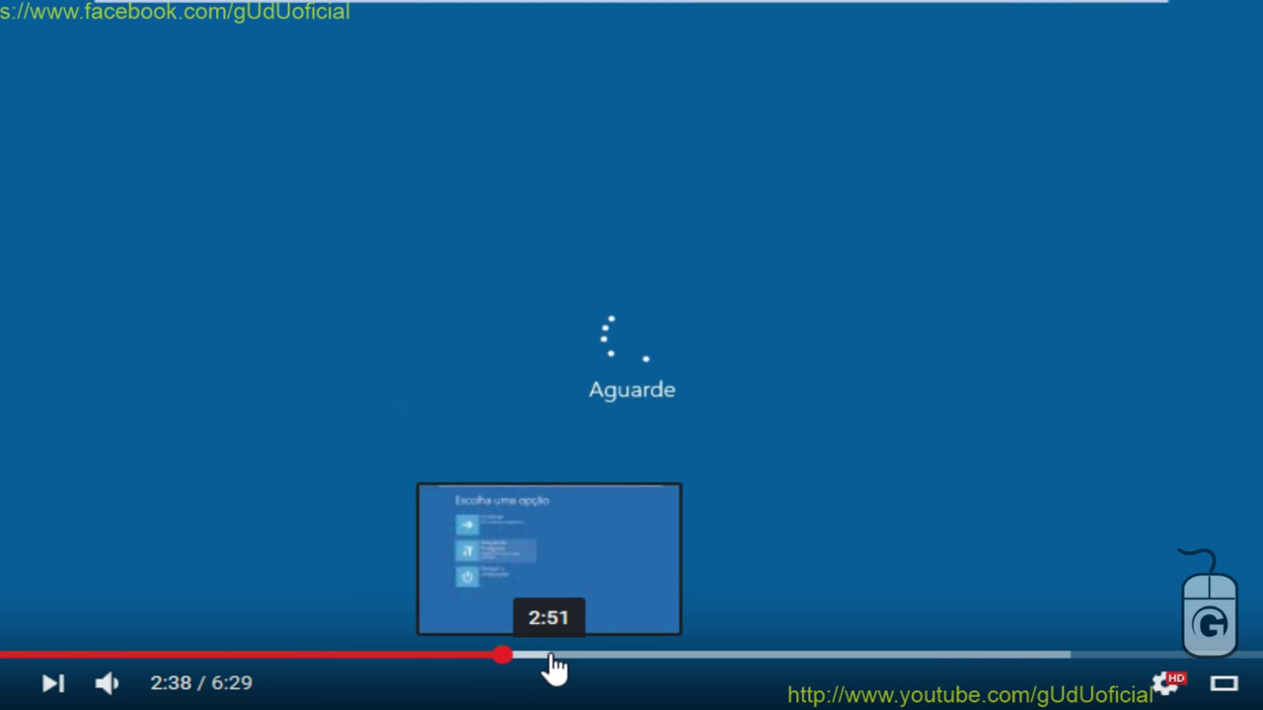
{"action": "left_click", "coordinate": [548, 656]}
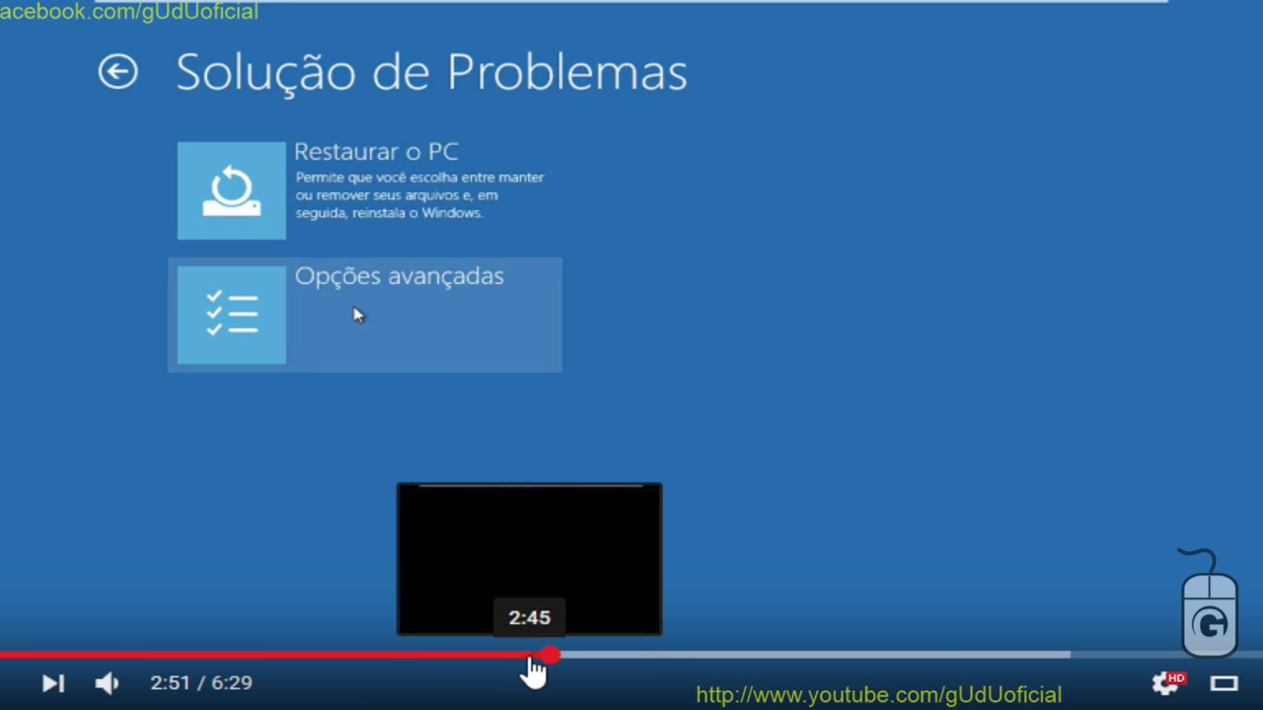
{"action": "left_click", "coordinate": [534, 655]}
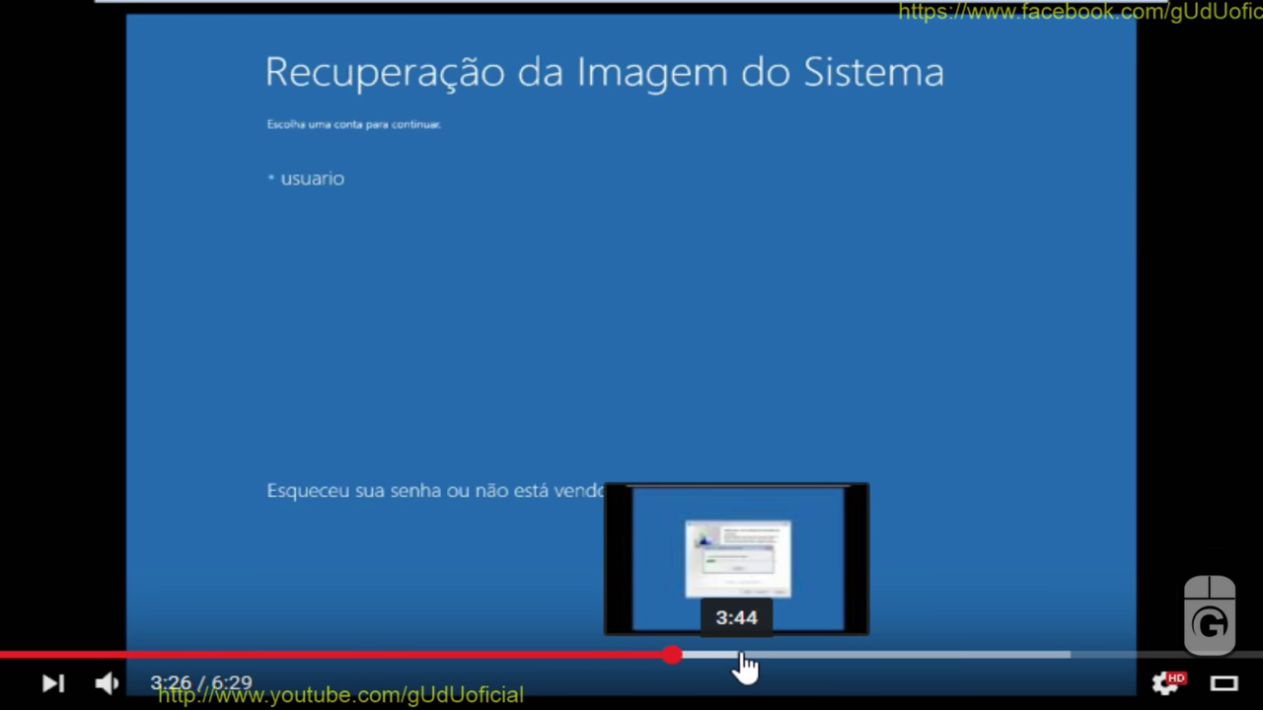
{"action": "left_click", "coordinate": [754, 655]}
{"action": "left_click", "coordinate": [725, 655]}
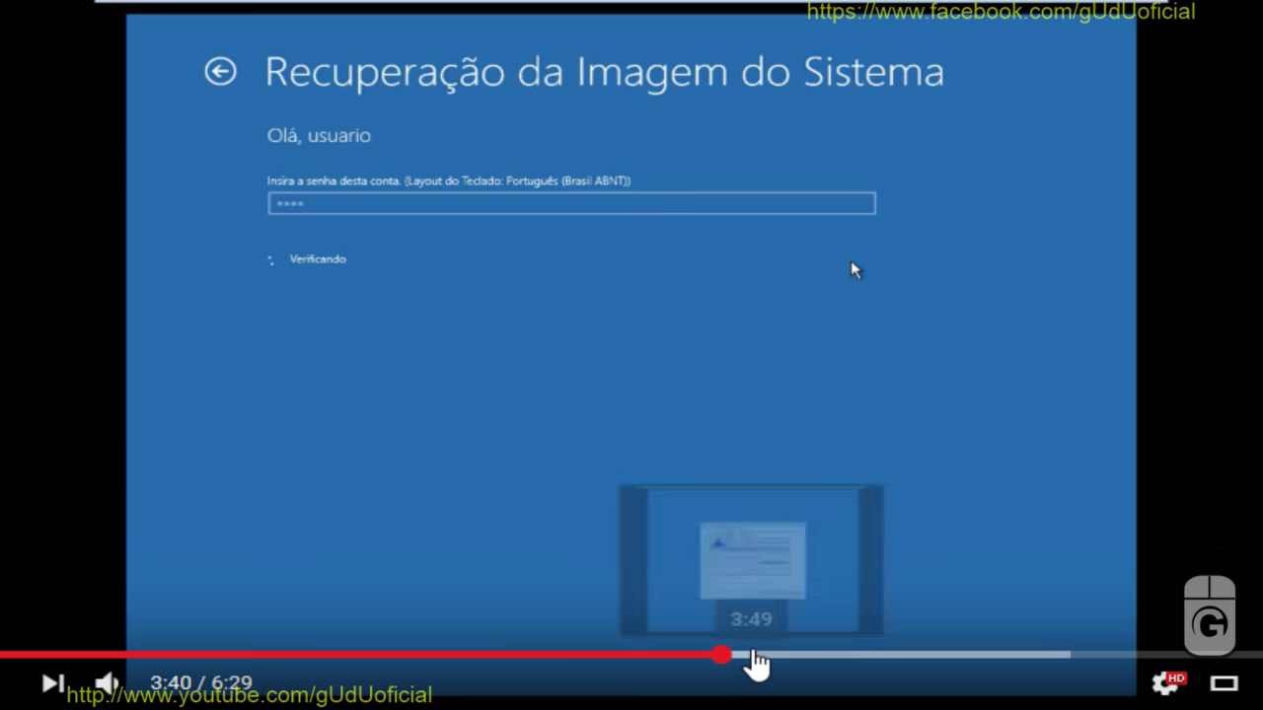
{"action": "left_click", "coordinate": [754, 655]}
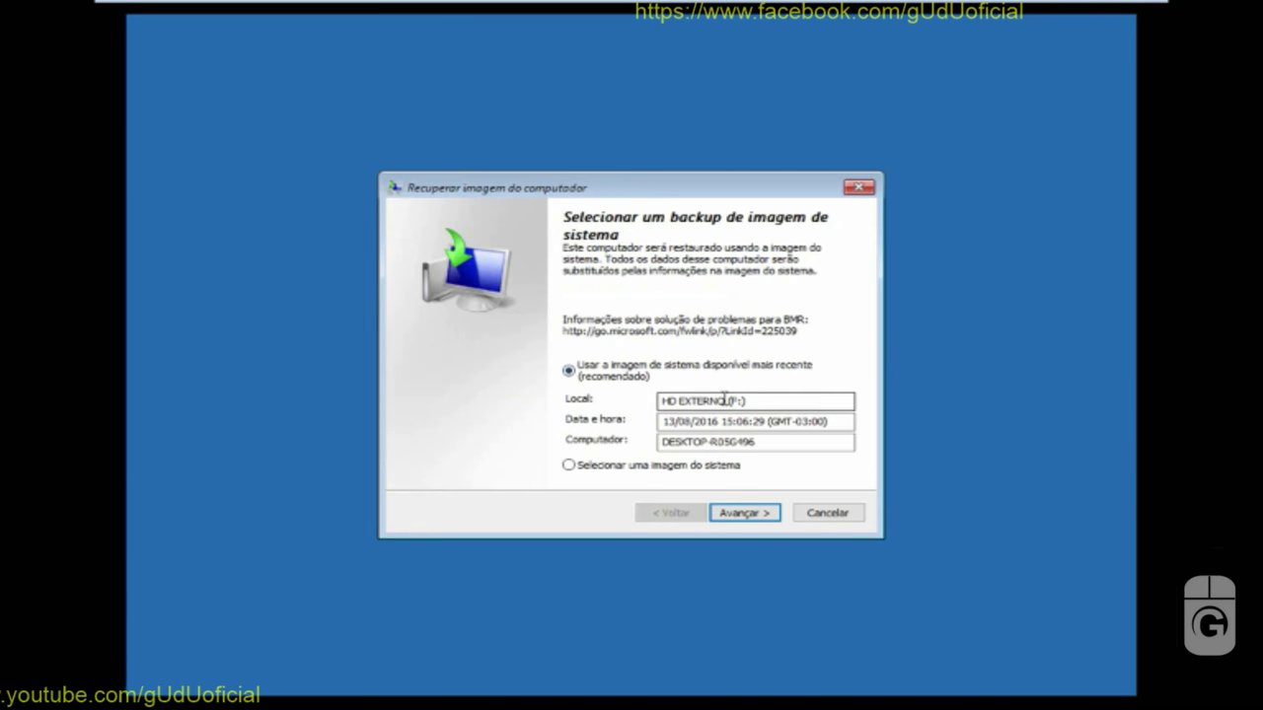
Restore the computer from the most recent system image on HD EXTERNO (F:), accept replacing all data, and restart it.
{"action": "left_click", "coordinate": [744, 515]}
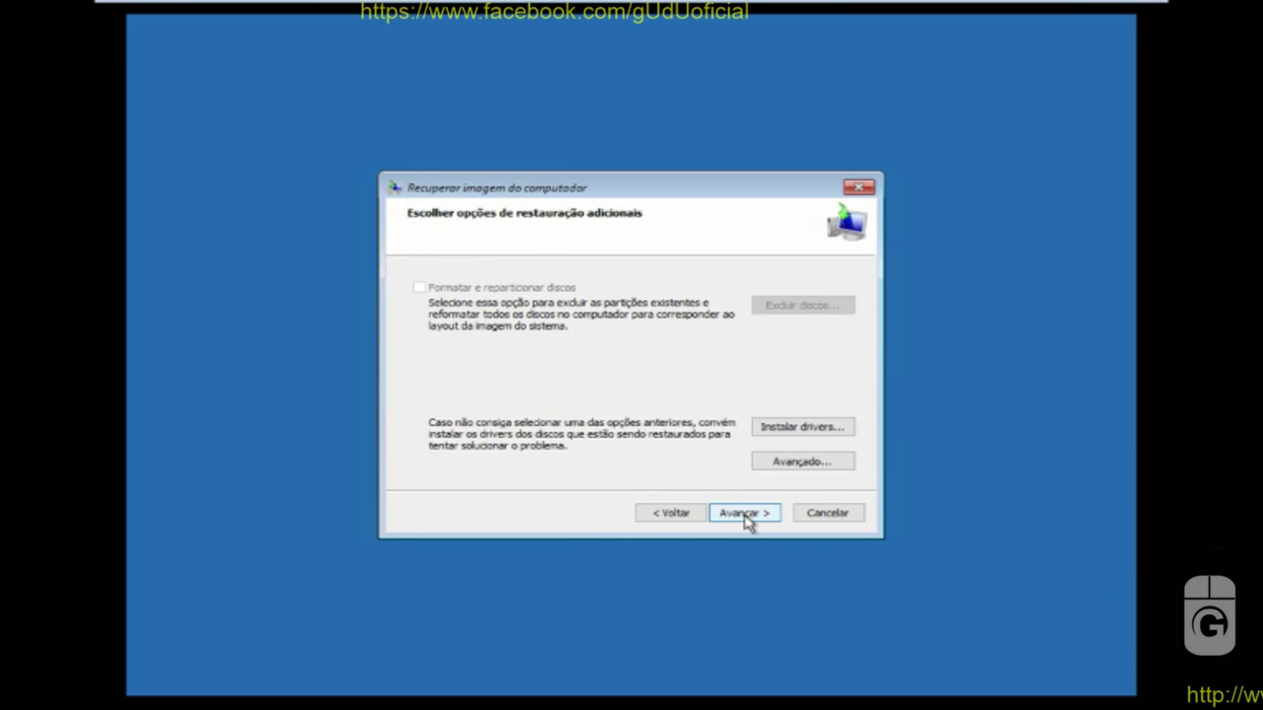
{"action": "left_click", "coordinate": [745, 515]}
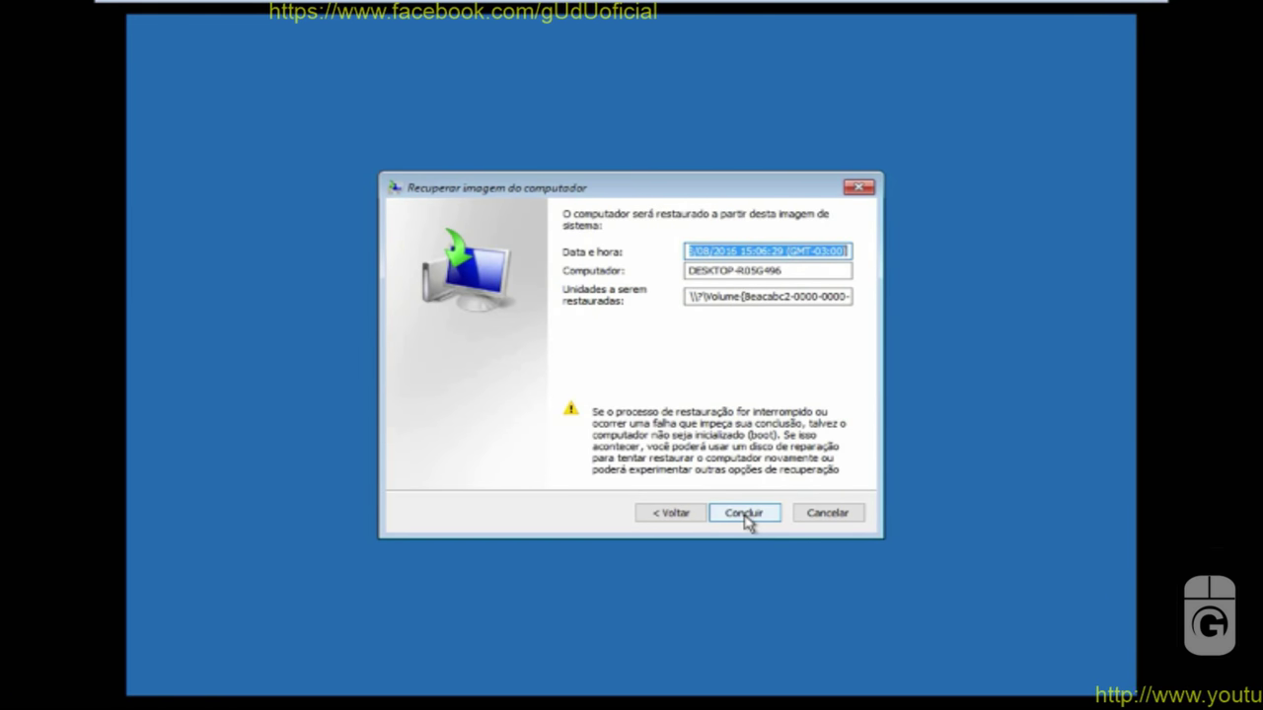
{"action": "left_click", "coordinate": [745, 514]}
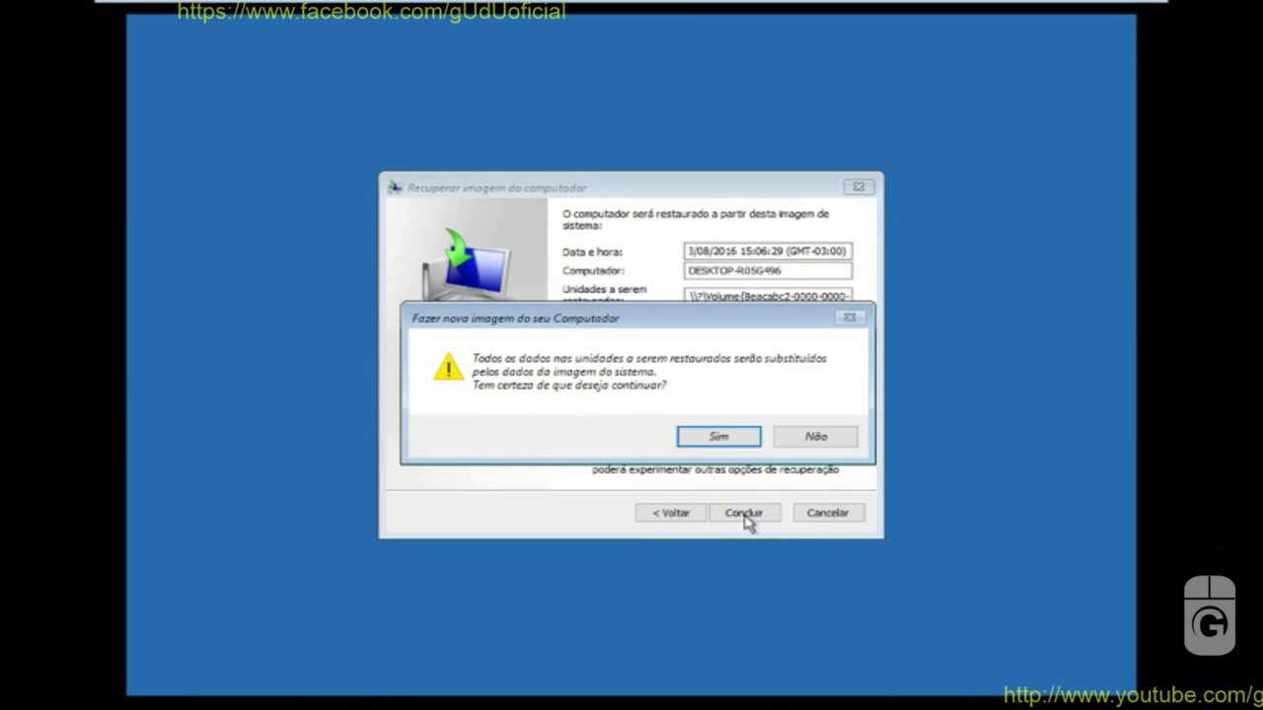
{"action": "left_click", "coordinate": [719, 438]}
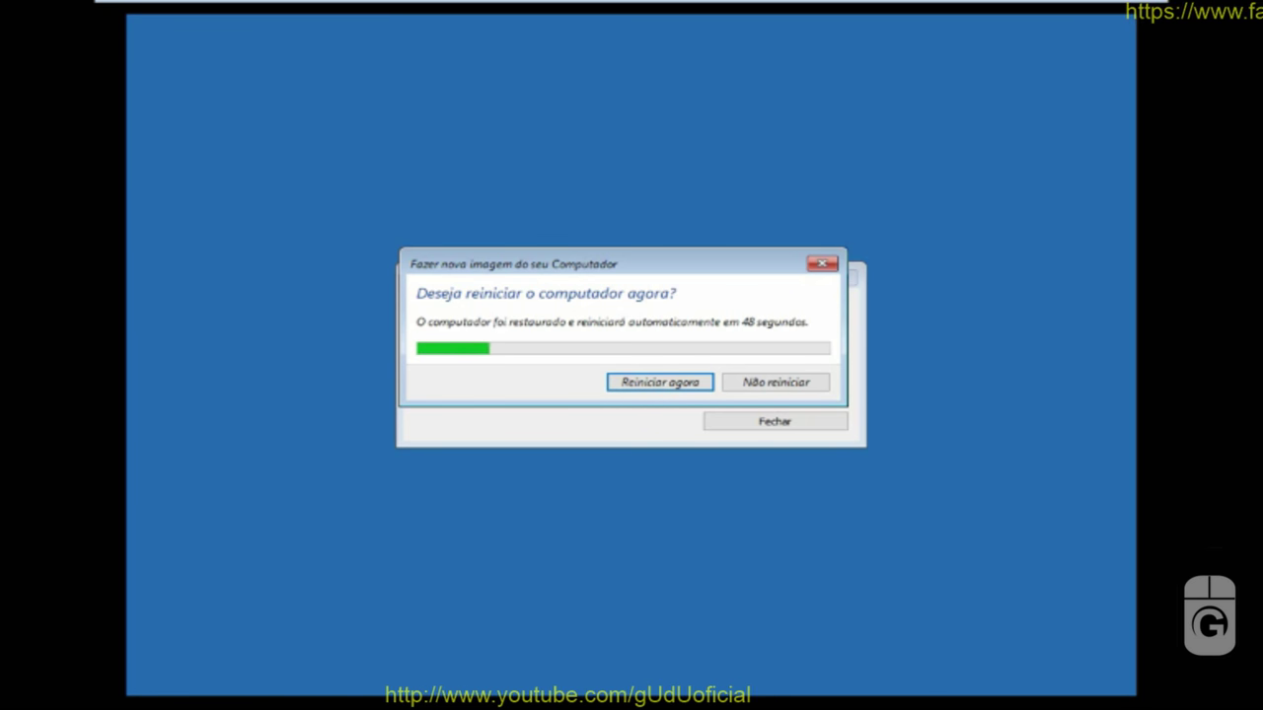
{"action": "left_click", "coordinate": [659, 385]}
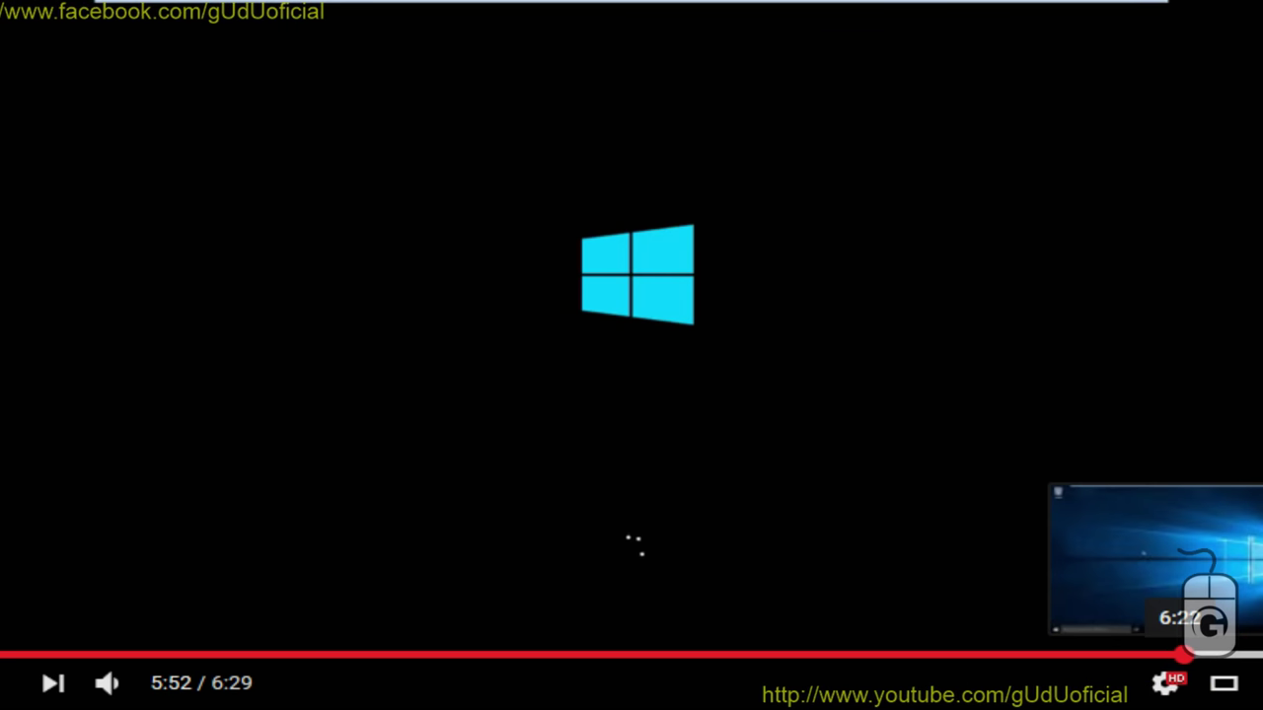
{"action": "left_click", "coordinate": [1240, 654]}
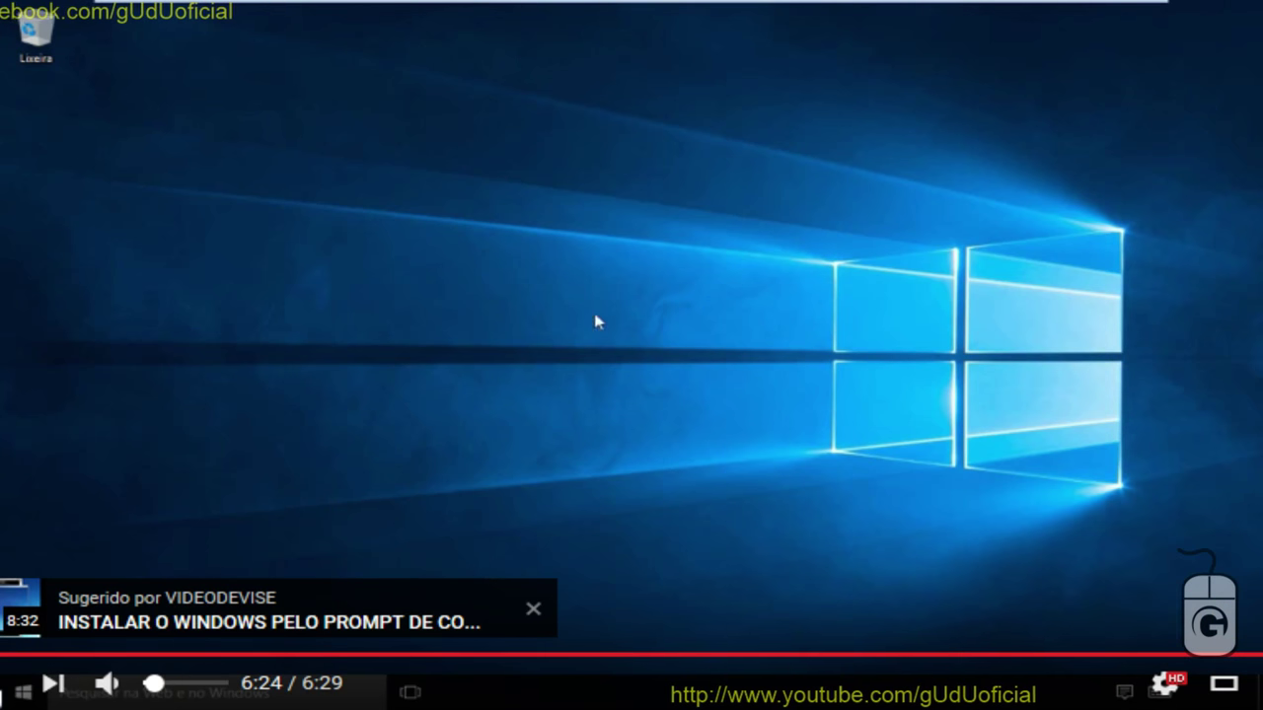
{"action": "left_click", "coordinate": [532, 607]}
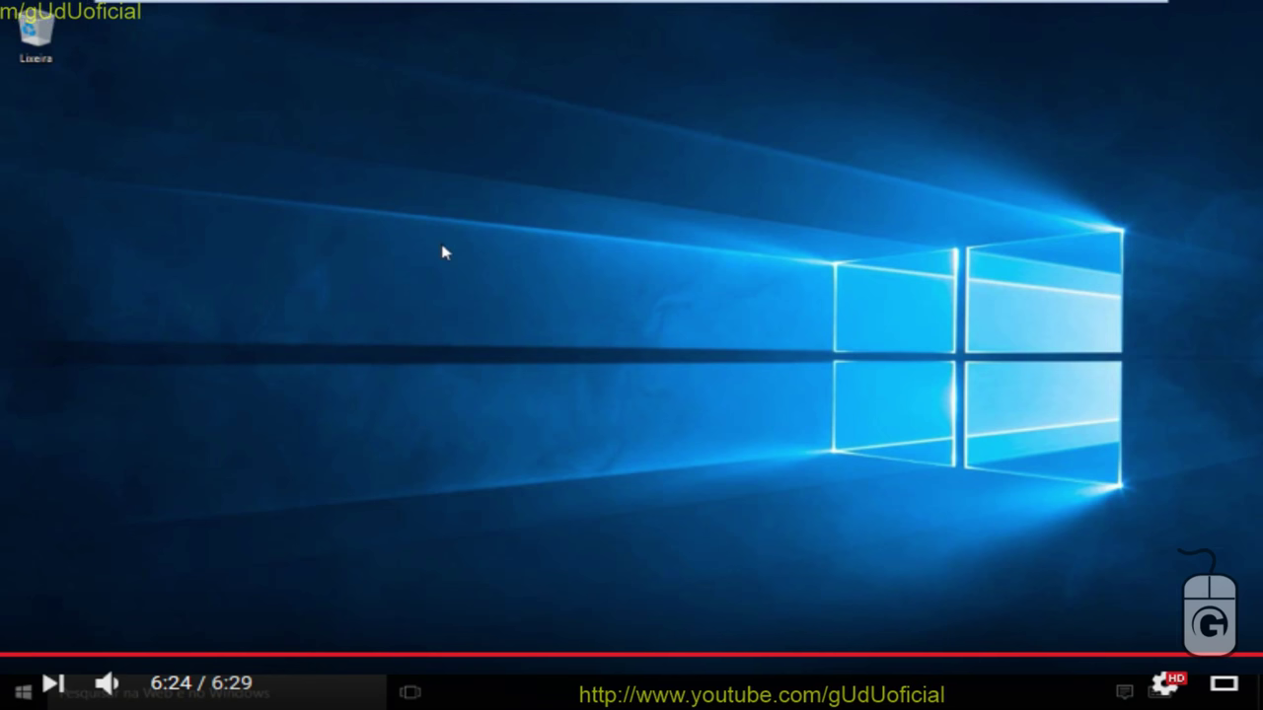